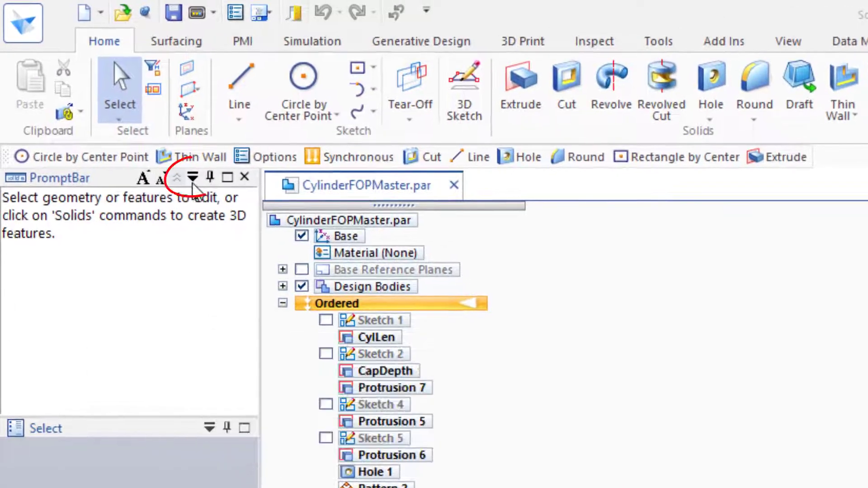
Step: Open the Family of Parts pane and create a new member named Cylinder1
{"action": "left_click", "coordinate": [192, 177]}
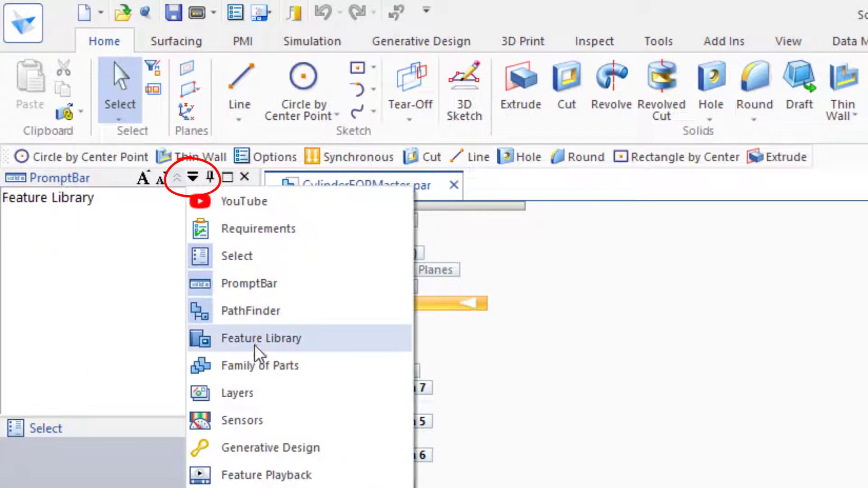
{"action": "left_click", "coordinate": [216, 375]}
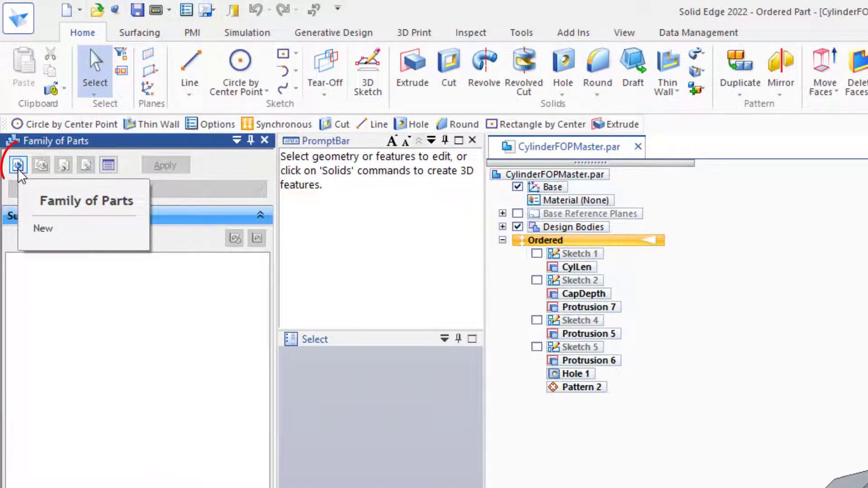
{"action": "left_click", "coordinate": [19, 171]}
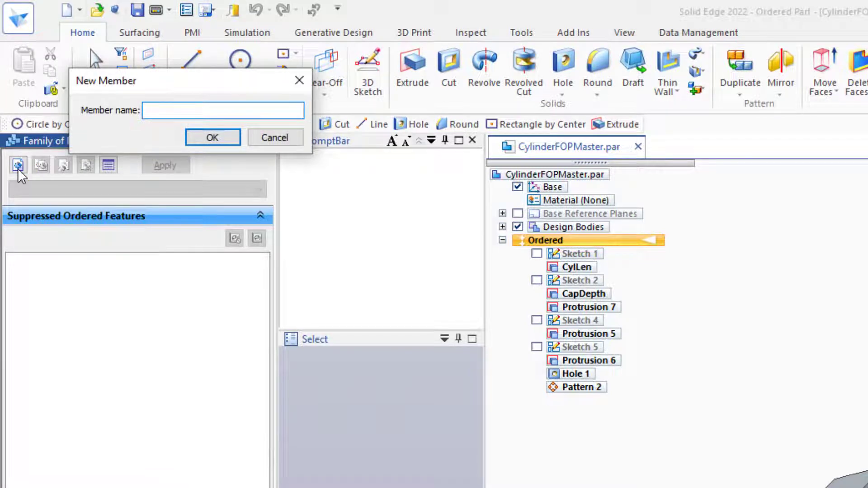
{"action": "type", "text": "Cy"}
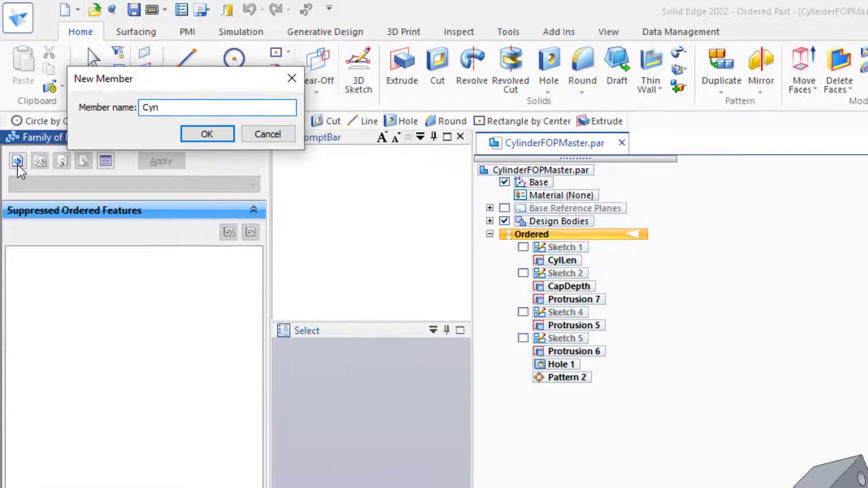
{"action": "type", "text": "linder1"}
{"action": "key", "text": "Return"}
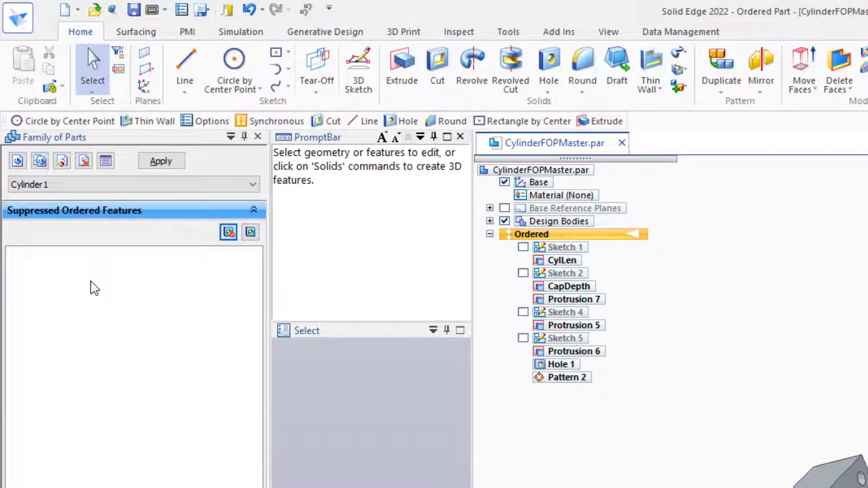
Step: Suppress the Hole 1 and Pattern 2 features in the Cylinder1 member
{"action": "left_click", "coordinate": [559, 366]}
{"action": "left_click", "coordinate": [563, 378], "text": "ctrl"}
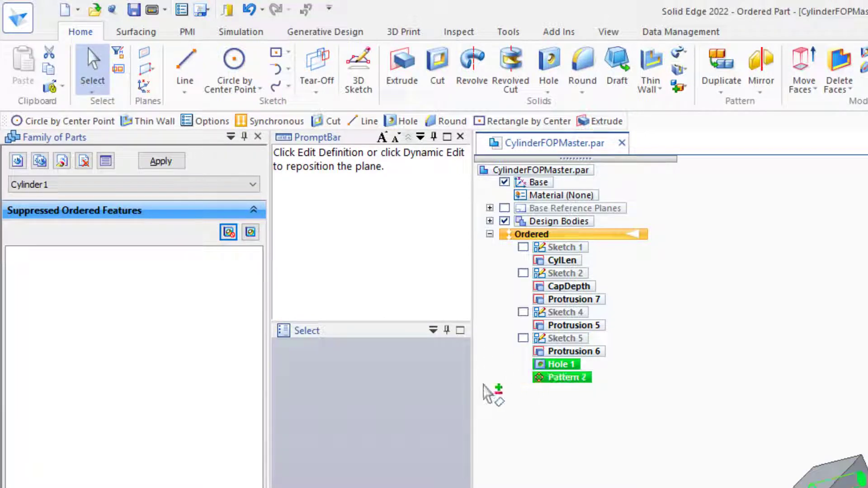
{"action": "left_click", "coordinate": [229, 232]}
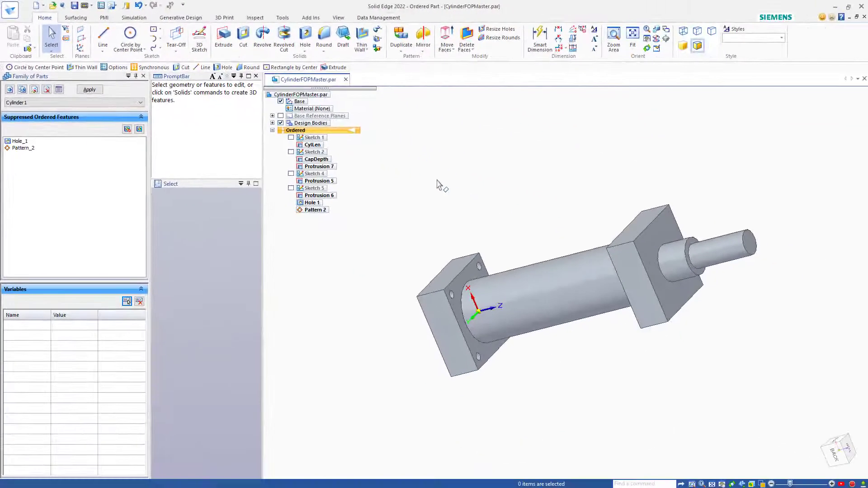
Step: Show the cylinder body's dimensions and rename its length dimension to CylinderLength
{"action": "middle_click_drag", "start_coordinate": [486, 213], "coordinate": [497, 218]}
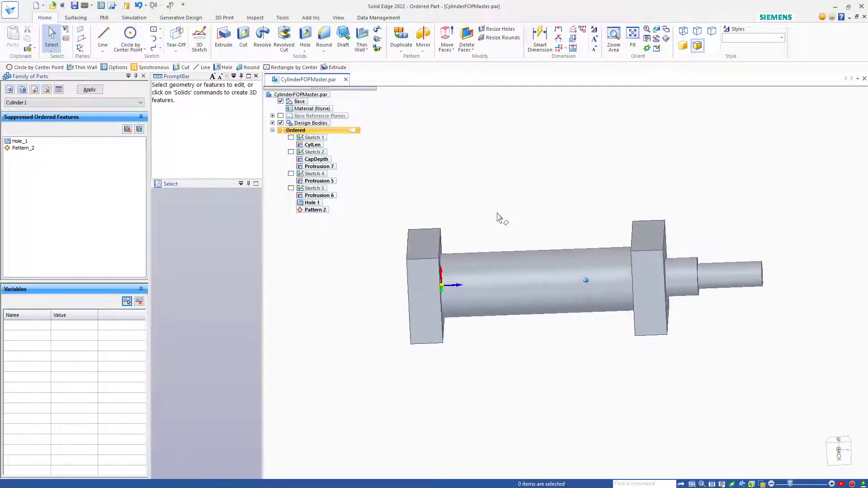
{"action": "left_click", "coordinate": [526, 262]}
{"action": "left_click", "coordinate": [494, 228]}
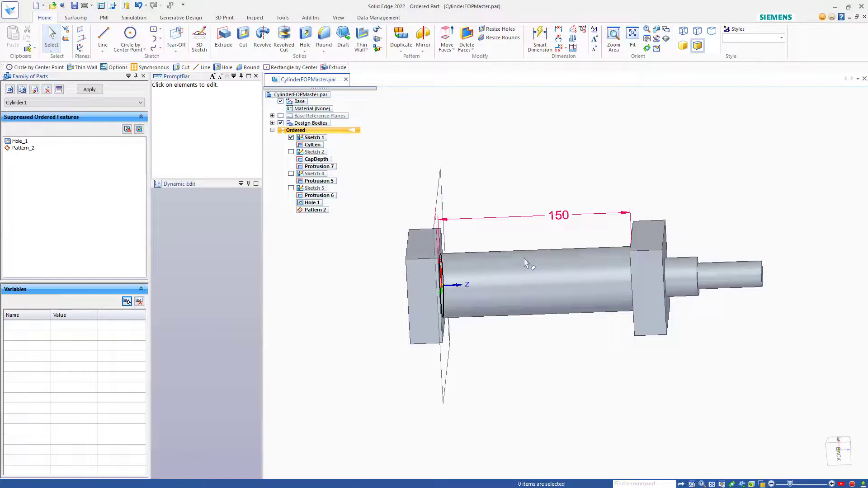
{"action": "left_click", "coordinate": [559, 217]}
{"action": "key", "text": "="}
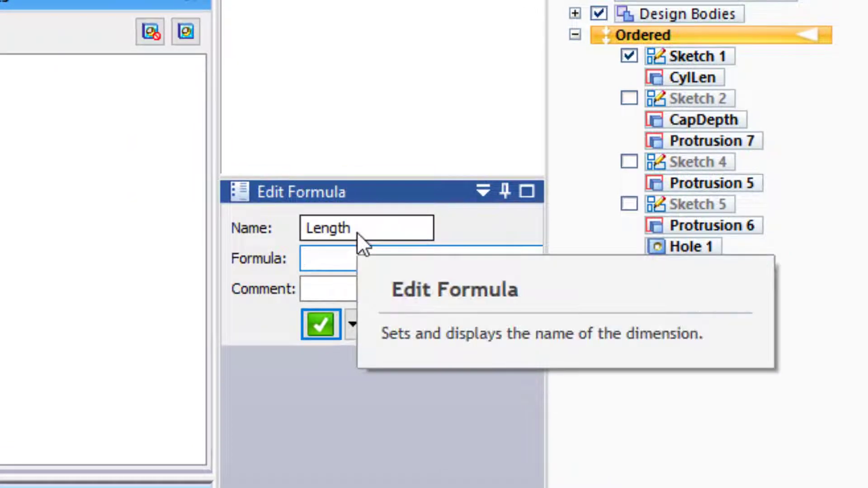
{"action": "left_click_drag", "start_coordinate": [357, 232], "coordinate": [227, 253]}
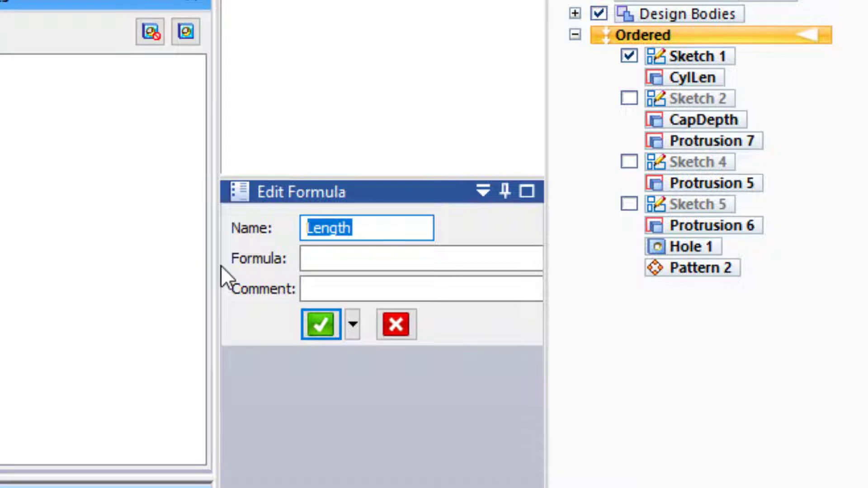
{"action": "type", "text": "C"}
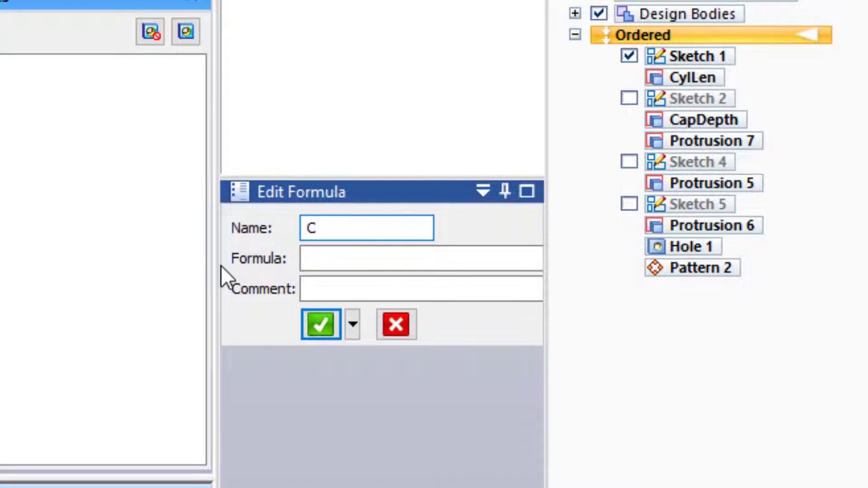
{"action": "type", "text": "ylinder"}
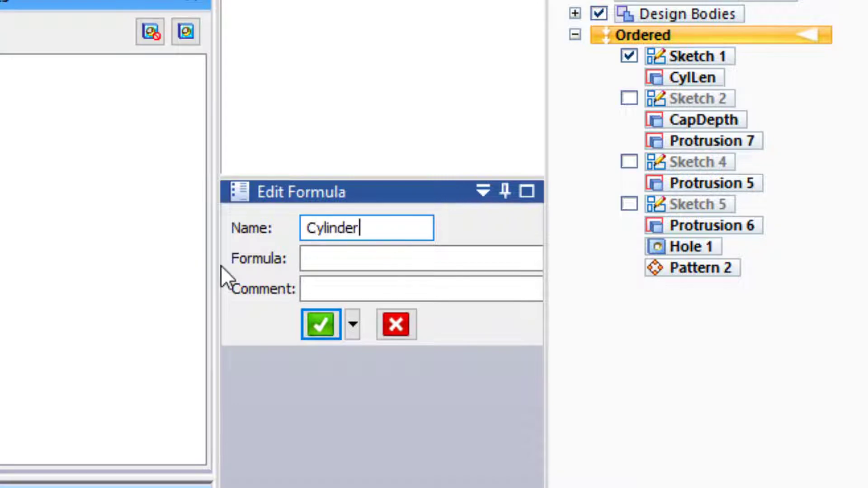
{"action": "type", "text": "Length"}
{"action": "key", "text": "Return"}
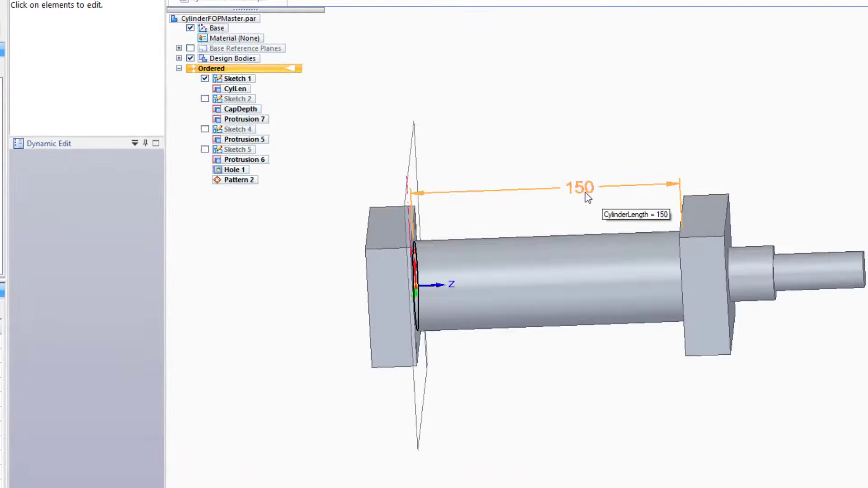
Step: Preview the model's dimensions displayed as names and as formulas, and return the display to values
{"action": "left_click", "coordinate": [585, 192]}
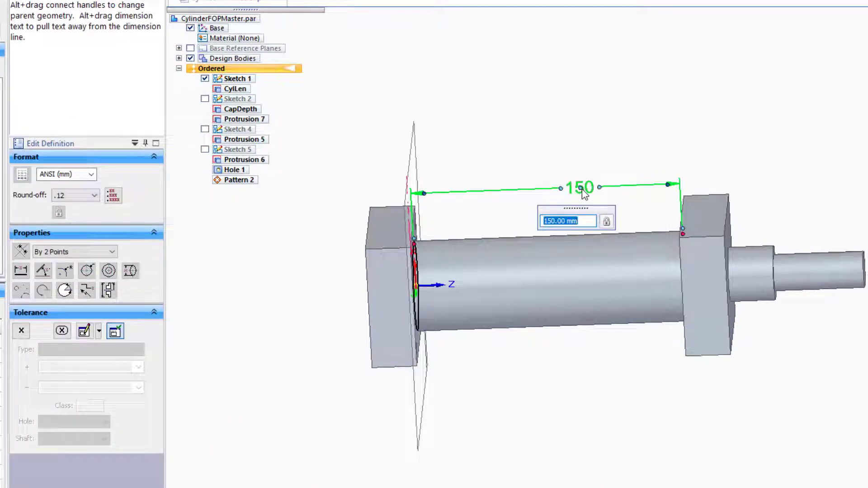
{"action": "key", "text": "Escape"}
{"action": "left_click", "coordinate": [589, 196]}
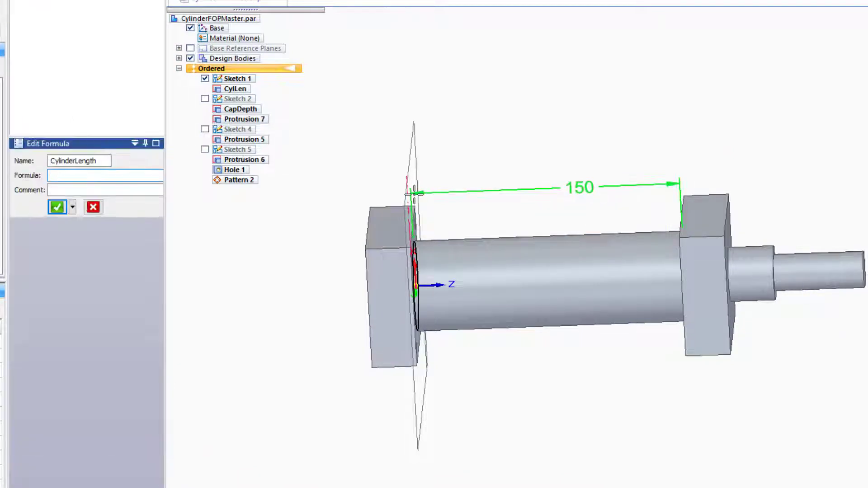
{"action": "left_click", "coordinate": [577, 186]}
{"action": "right_click", "coordinate": [578, 189]}
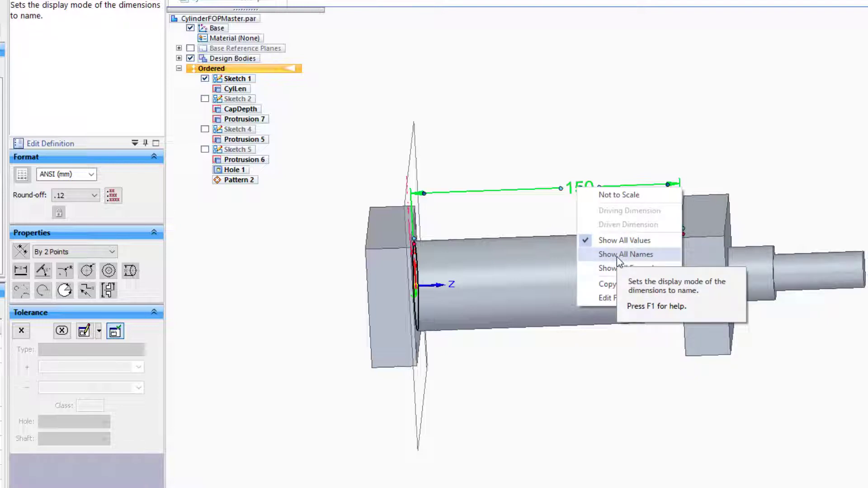
{"action": "left_click", "coordinate": [617, 255]}
{"action": "right_click", "coordinate": [573, 189]}
{"action": "left_click", "coordinate": [620, 273]}
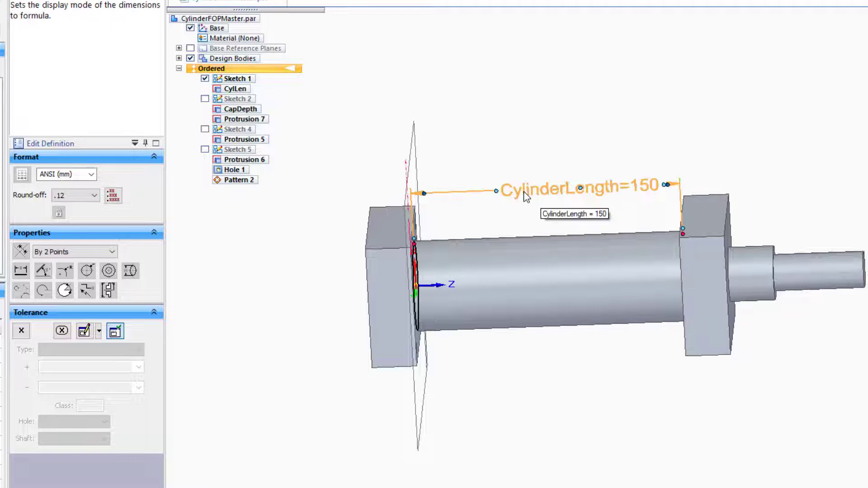
{"action": "right_click", "coordinate": [547, 198]}
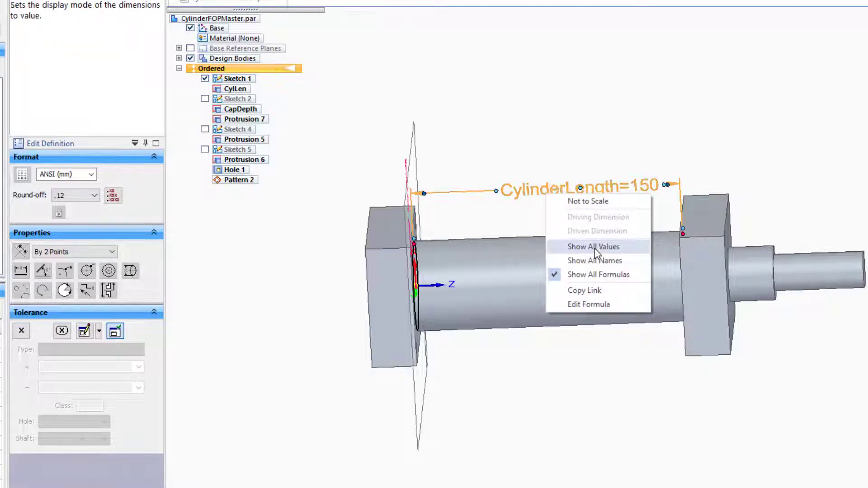
{"action": "left_click", "coordinate": [594, 247]}
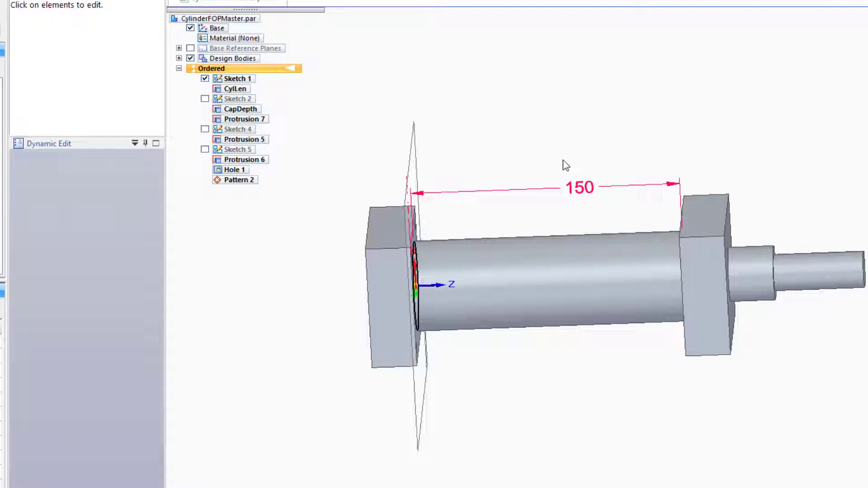
Step: Add the cylinder's length and diameter dimensions to the Cylinder1 member's variables
{"action": "left_click", "coordinate": [409, 221]}
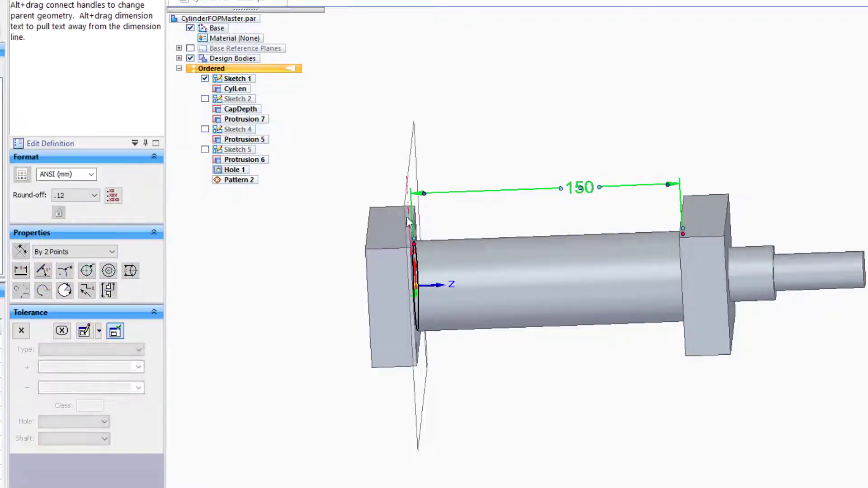
{"action": "key", "text": "Return"}
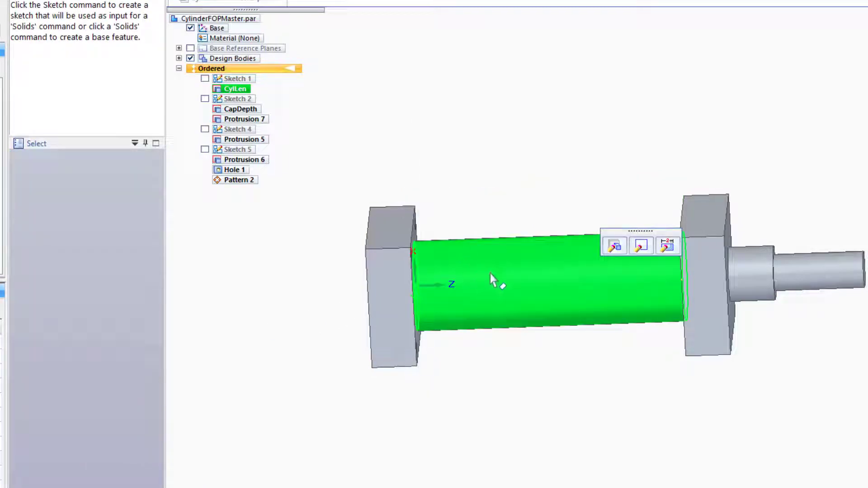
{"action": "key", "text": "ctrl+i"}
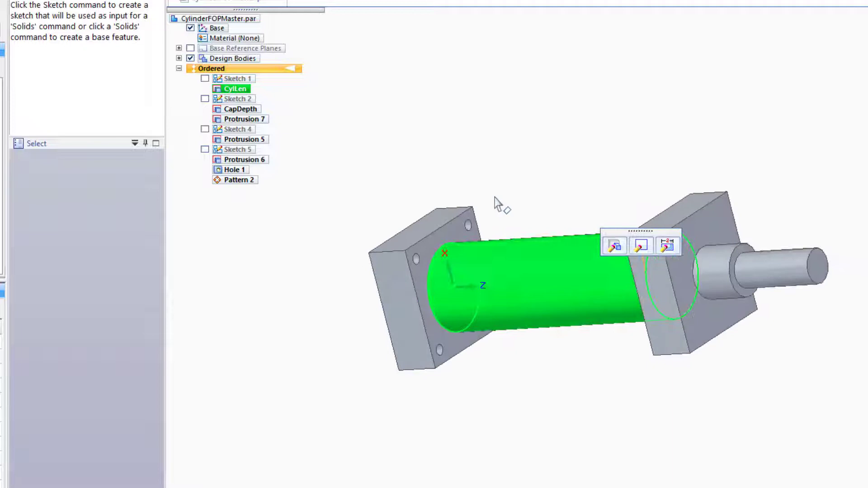
{"action": "left_click", "coordinate": [495, 199]}
{"action": "left_click", "coordinate": [501, 255]}
{"action": "left_click", "coordinate": [500, 254]}
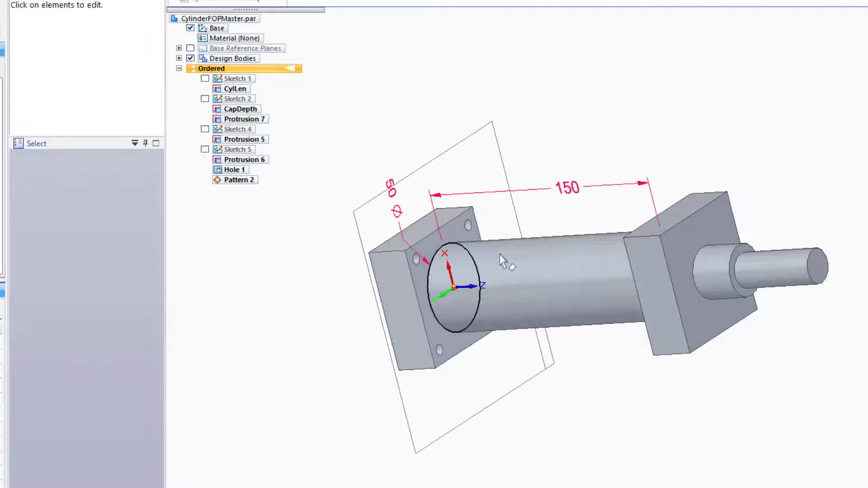
{"action": "left_click", "coordinate": [393, 194]}
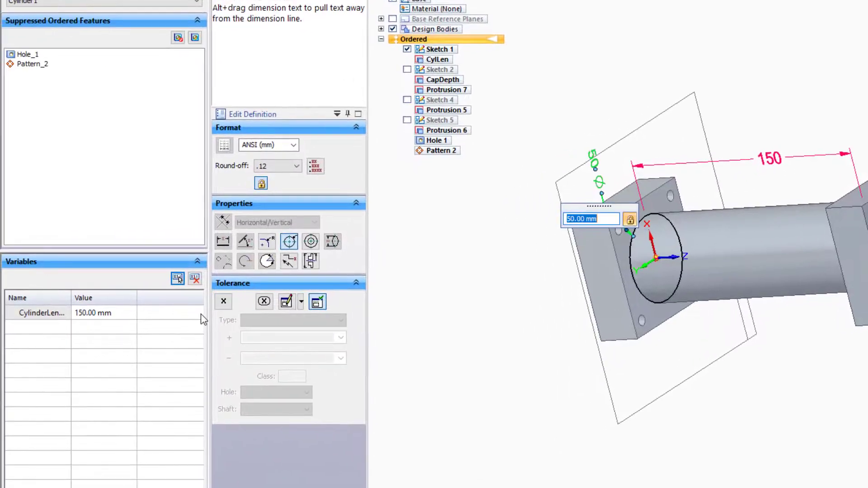
{"action": "left_click", "coordinate": [181, 277]}
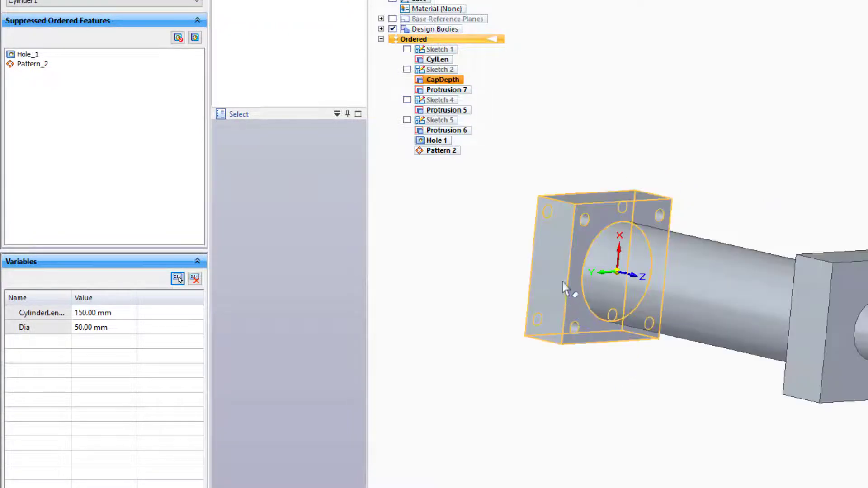
{"action": "left_click", "coordinate": [551, 292]}
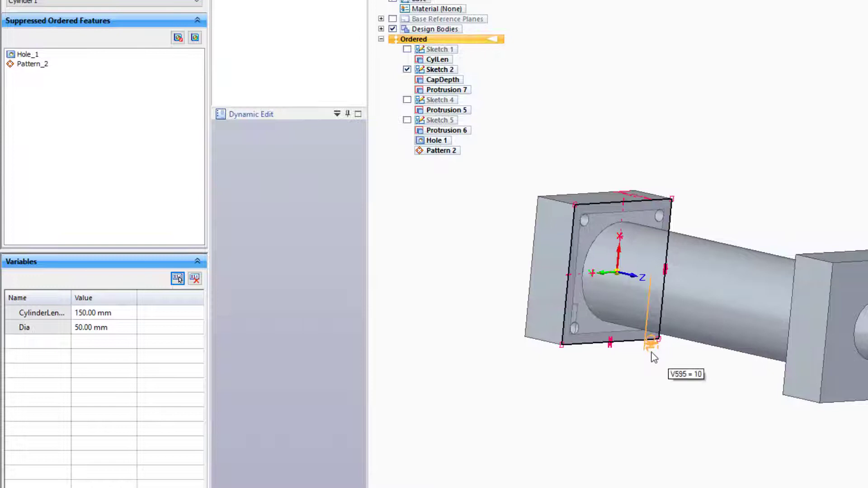
{"action": "key", "text": "ctrl+h"}
{"action": "left_click", "coordinate": [709, 305]}
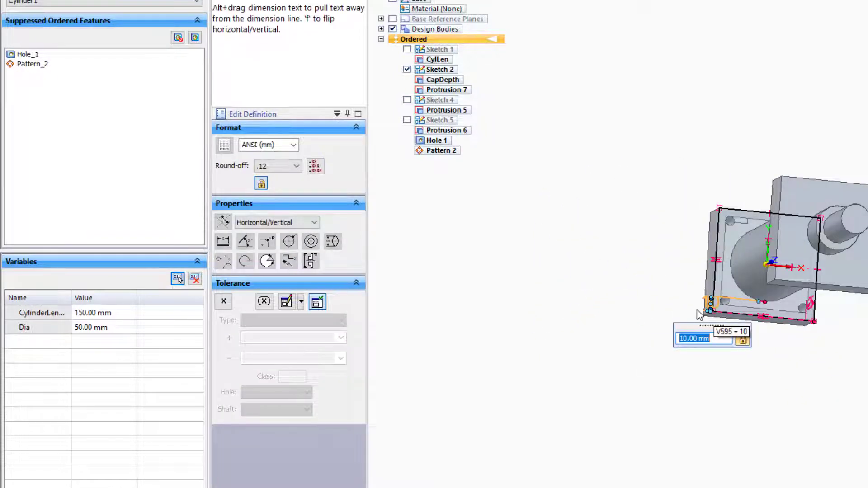
{"action": "key", "text": "Escape"}
{"action": "key", "text": "Escape"}
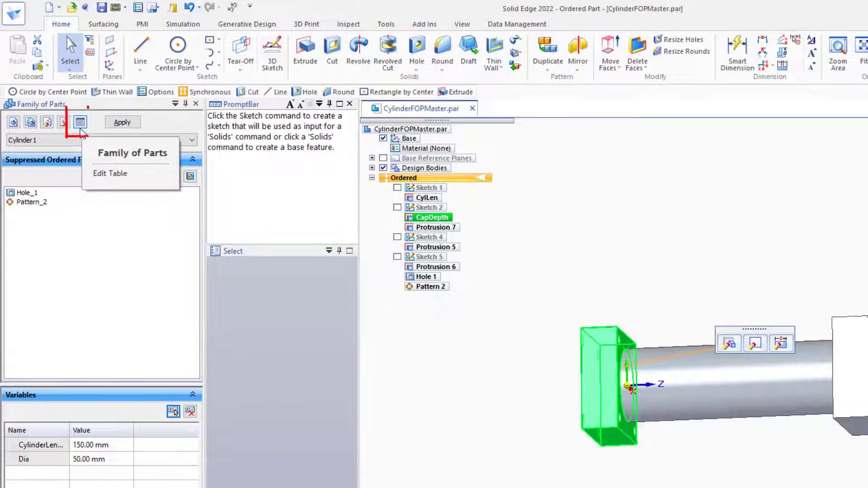
Step: Open the Family of Parts table for editing and add two more members, Cylinder2 and Cylinder3
{"action": "left_click", "coordinate": [80, 125]}
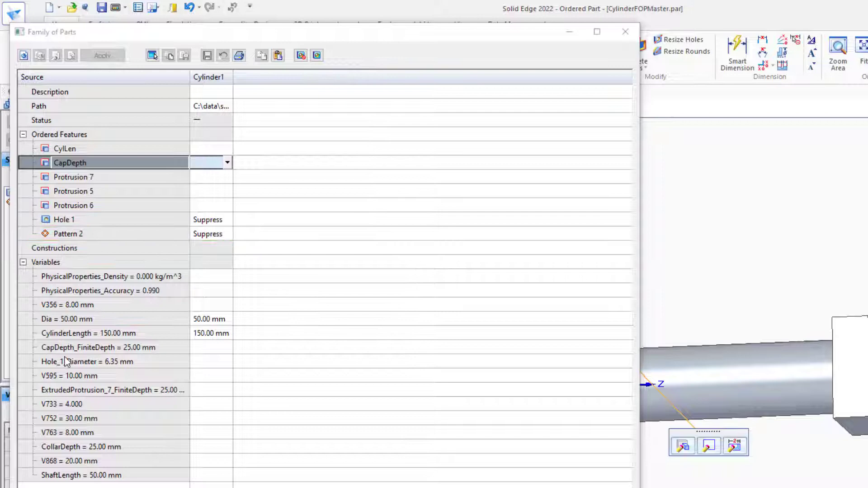
{"action": "left_click", "coordinate": [24, 55]}
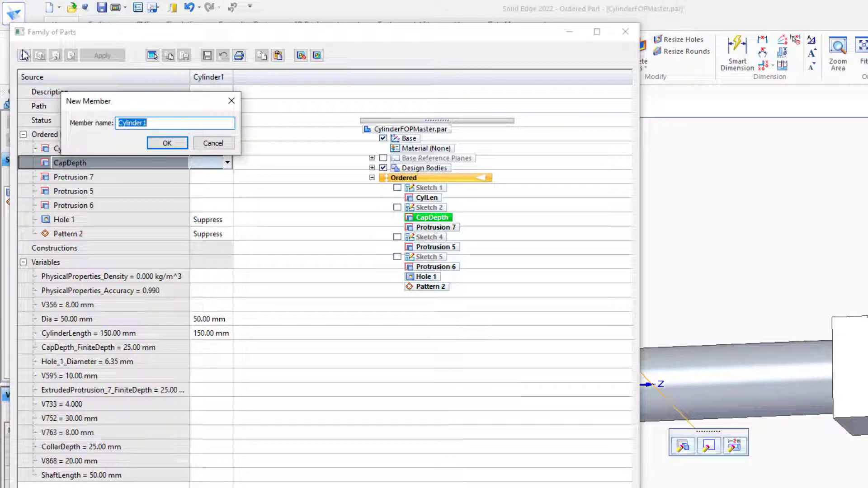
{"action": "type", "text": "Cylinder2"}
{"action": "key", "text": "Return"}
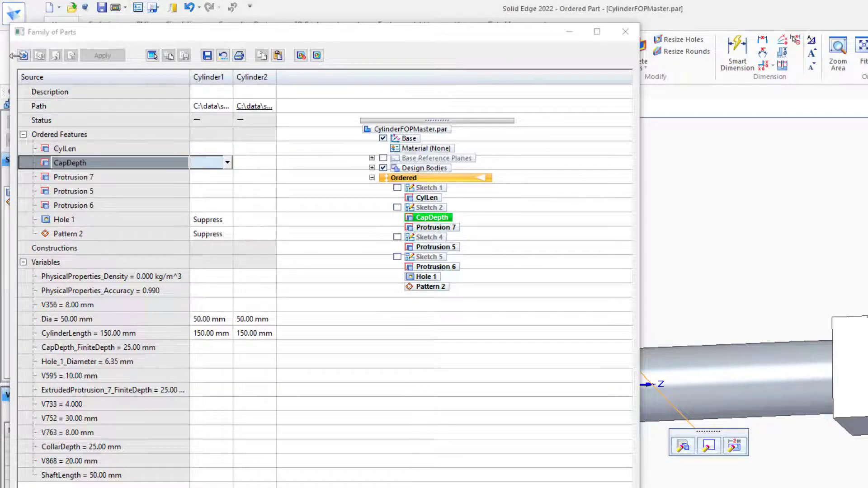
{"action": "left_click", "coordinate": [24, 56]}
{"action": "key", "text": "Return"}
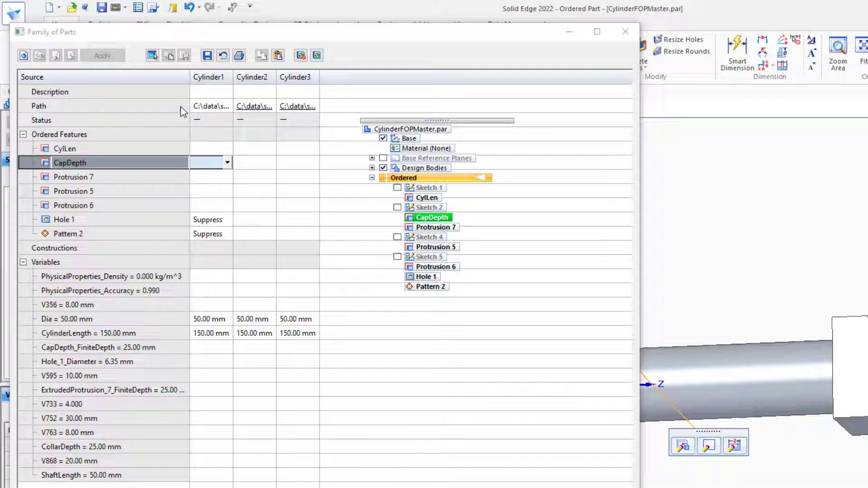
Step: Set Hole 1 and Pattern 2 to Unsuppress for the Cylinder2 member
{"action": "left_click_drag", "start_coordinate": [222, 83], "coordinate": [411, 65]}
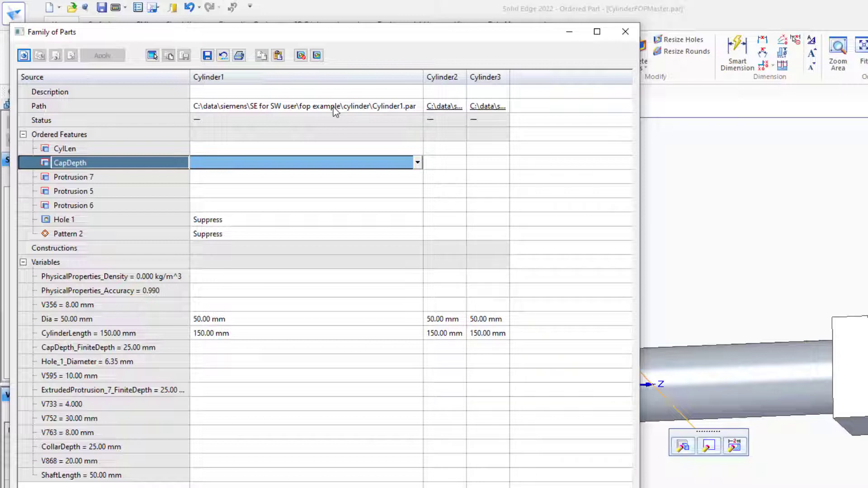
{"action": "left_click", "coordinate": [260, 219]}
{"action": "left_click", "coordinate": [276, 220]}
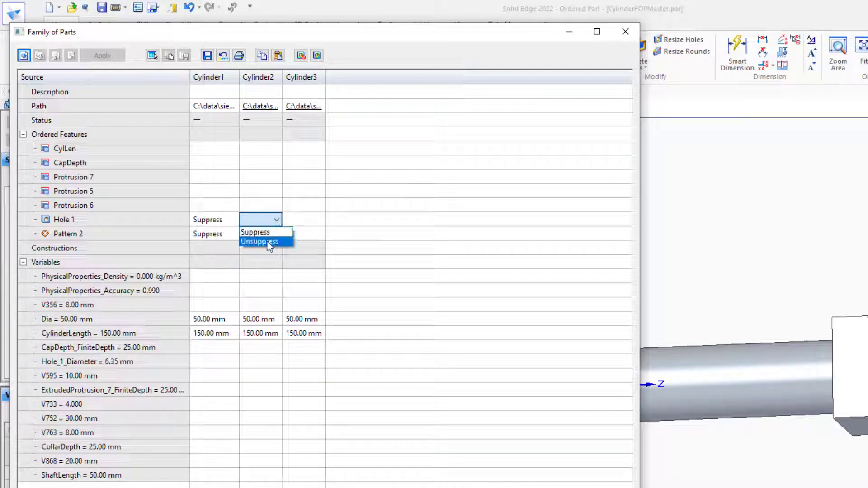
{"action": "left_click", "coordinate": [269, 243]}
{"action": "left_click", "coordinate": [274, 234]}
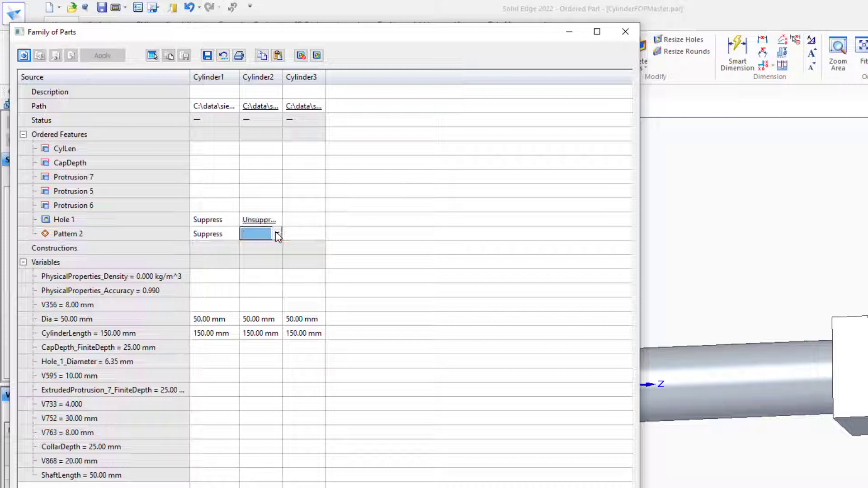
{"action": "left_click", "coordinate": [277, 234]}
{"action": "left_click", "coordinate": [258, 254]}
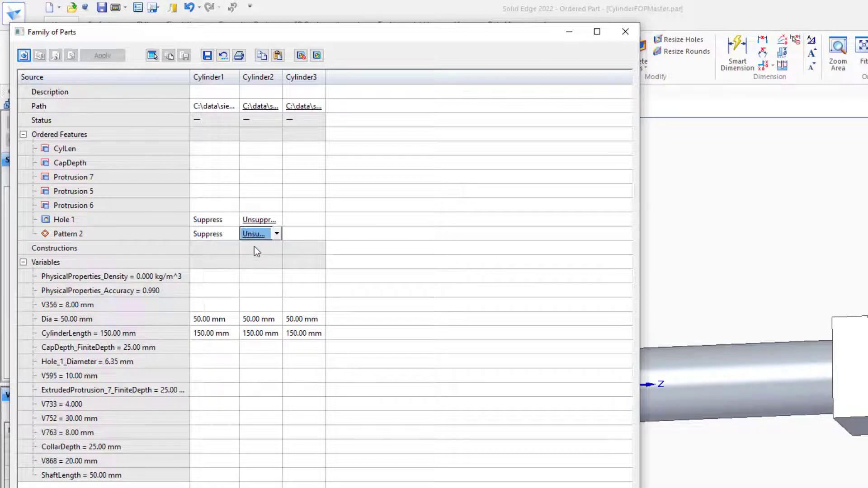
Step: Set Hole 1 and Pattern 2 to Suppress for the Cylinder3 member
{"action": "left_click", "coordinate": [297, 220]}
{"action": "left_click", "coordinate": [320, 220]}
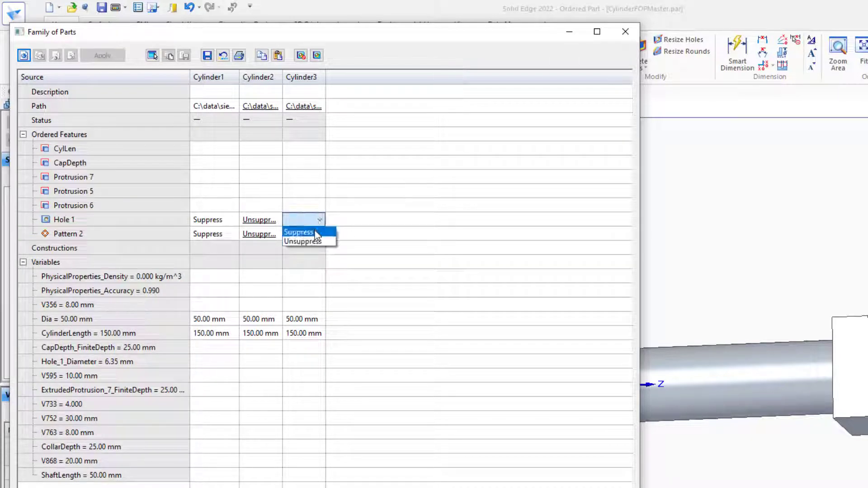
{"action": "left_click", "coordinate": [299, 233]}
{"action": "left_click", "coordinate": [318, 237]}
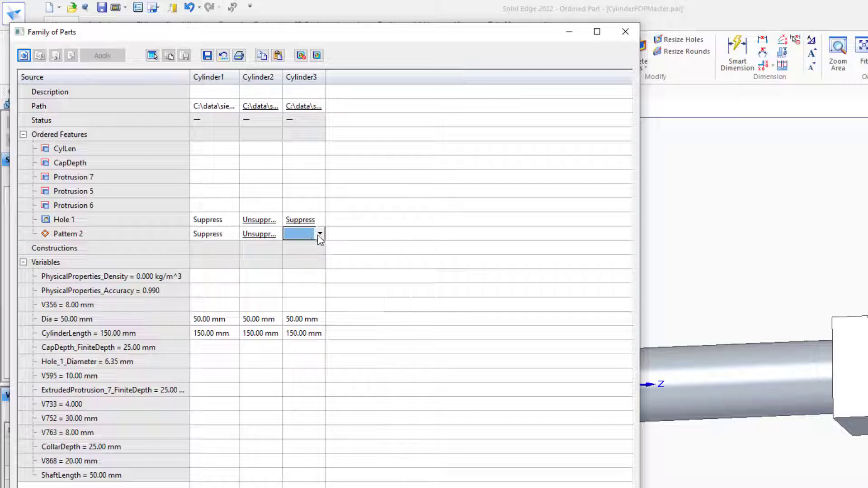
{"action": "left_click", "coordinate": [318, 235]}
{"action": "left_click", "coordinate": [310, 247]}
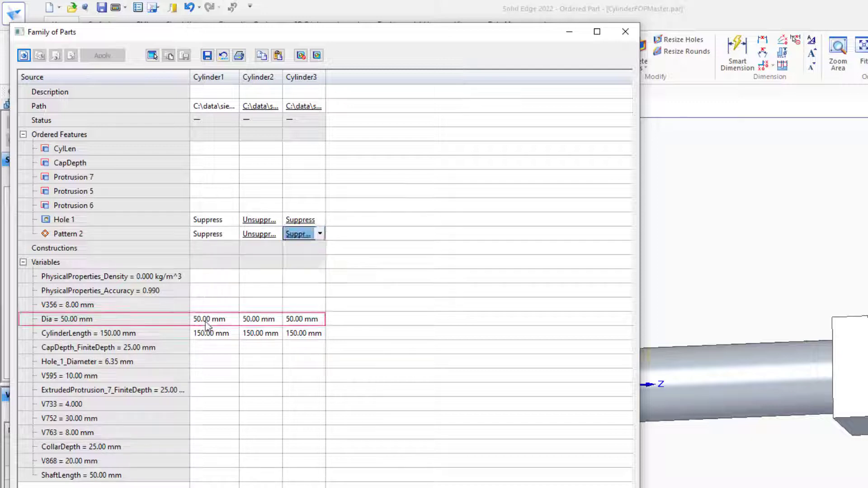
Step: Set the Cylinder2 member's Dia to 55 mm and its CylinderLength to 175 mm
{"action": "left_click", "coordinate": [253, 321]}
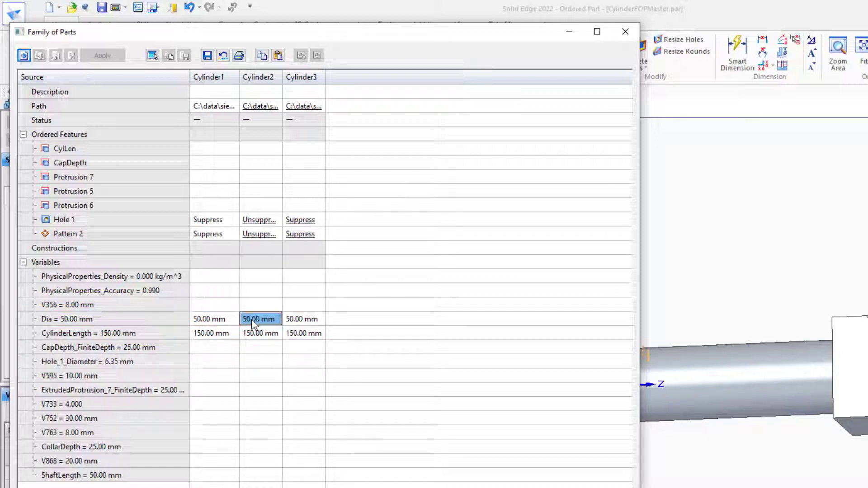
{"action": "type", "text": "55"}
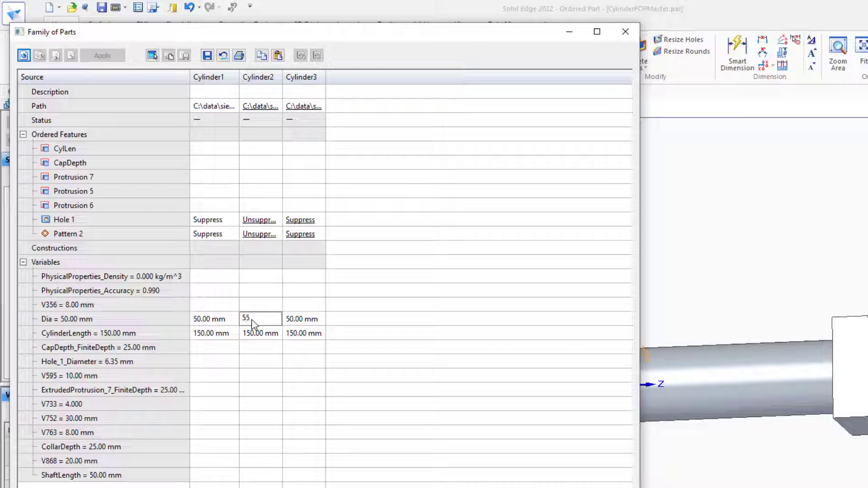
{"action": "left_click", "coordinate": [261, 333]}
{"action": "type", "text": "175"}
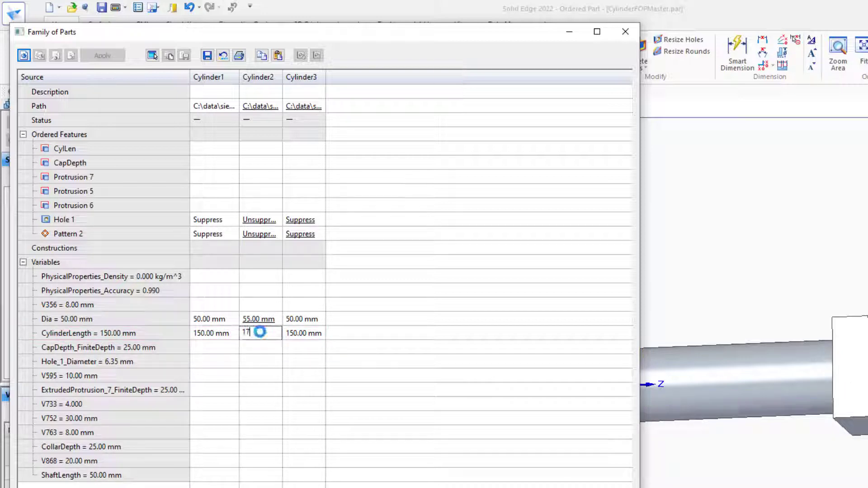
Step: Set the Cylinder3 member's Dia to 60 mm and its CylinderLength to 200 mm
{"action": "left_click", "coordinate": [303, 319]}
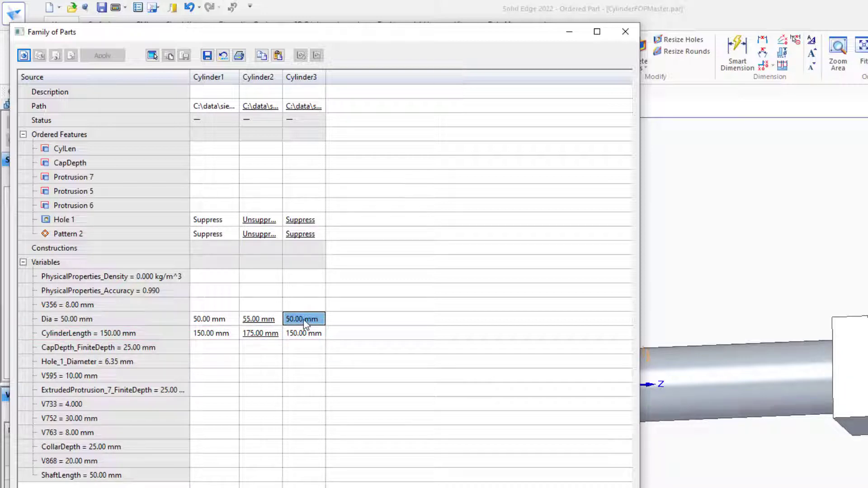
{"action": "type", "text": "60"}
{"action": "left_click", "coordinate": [305, 333]}
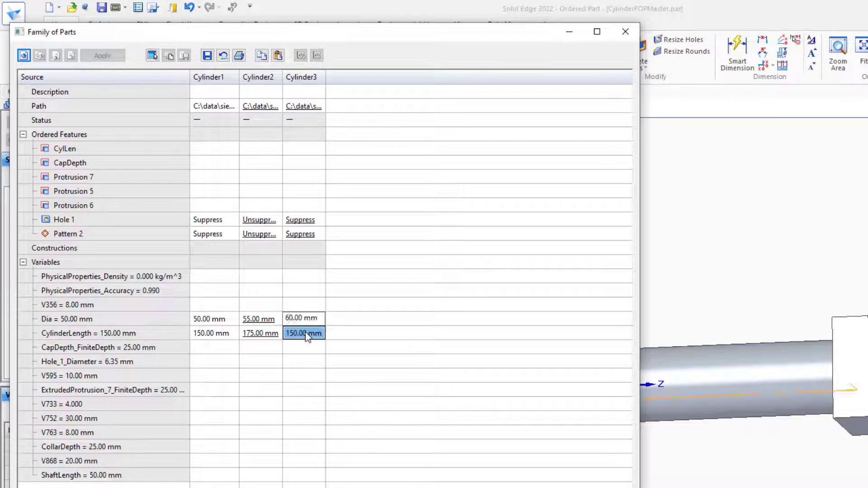
{"action": "type", "text": "200"}
{"action": "left_click", "coordinate": [311, 348]}
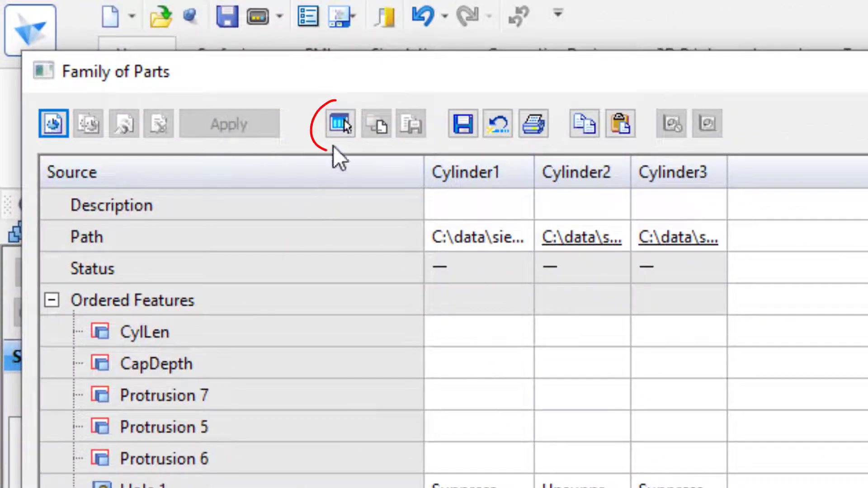
Step: Populate all family members to generate their part files, and close the family table
{"action": "left_click", "coordinate": [338, 123]}
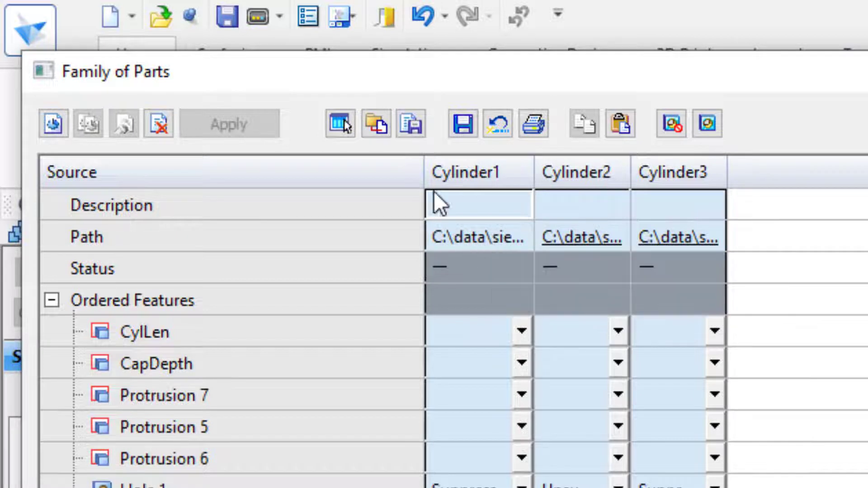
{"action": "left_click", "coordinate": [409, 128]}
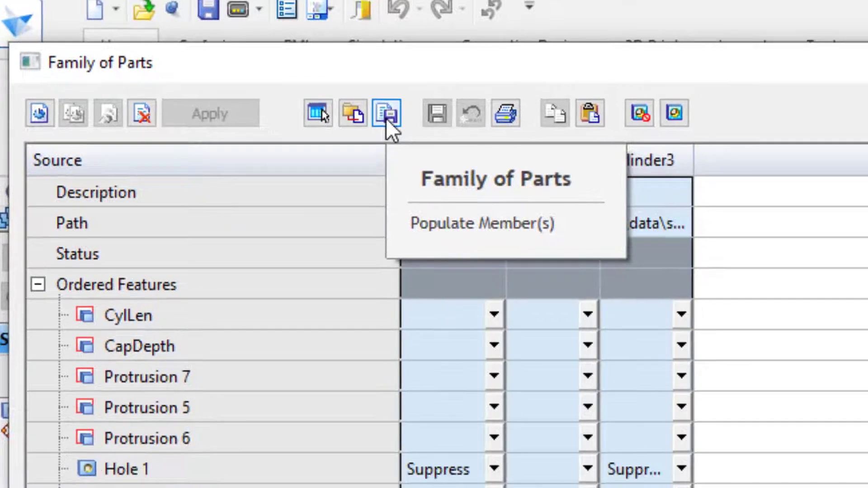
{"action": "left_click", "coordinate": [411, 124]}
{"action": "left_click", "coordinate": [340, 376]}
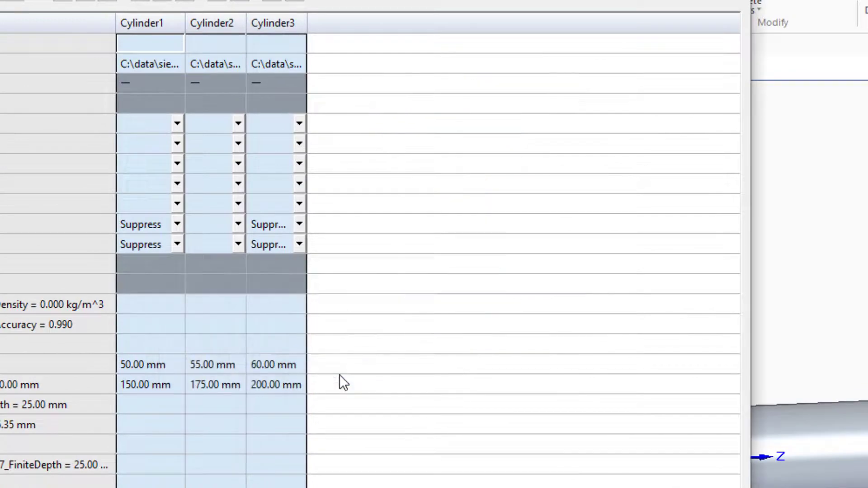
{"action": "left_click", "coordinate": [303, 378]}
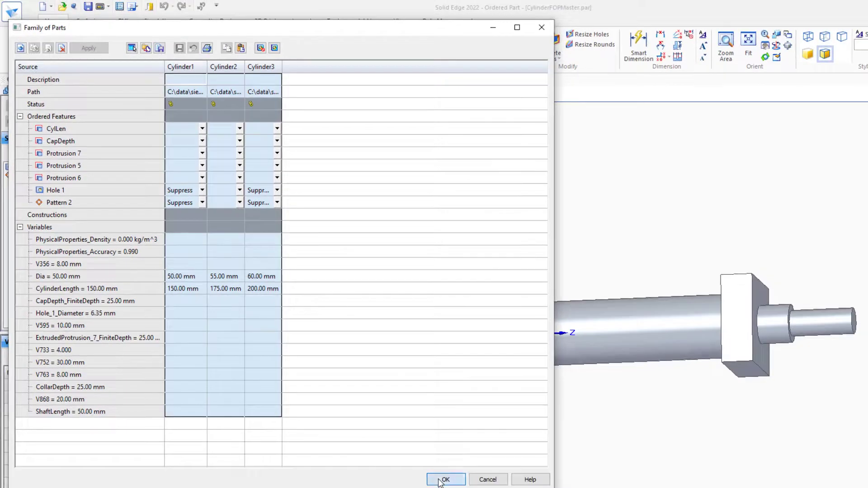
{"action": "left_click", "coordinate": [439, 480]}
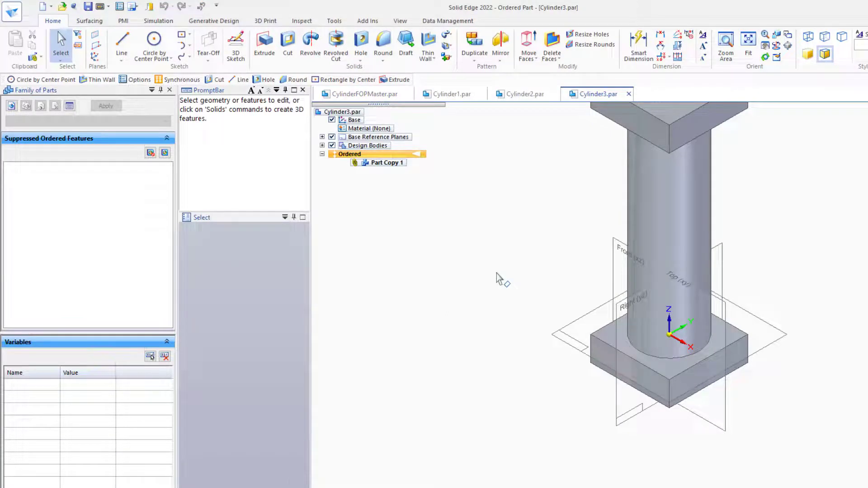
Step: Switch to the Cylinder1 part and measure the diameter of its cylinder body
{"action": "key", "text": "ctrl+Tab"}
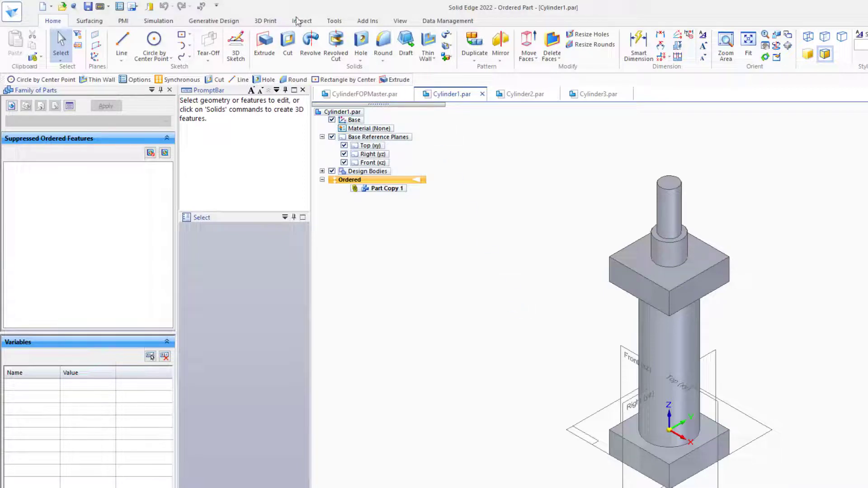
{"action": "left_click", "coordinate": [298, 21]}
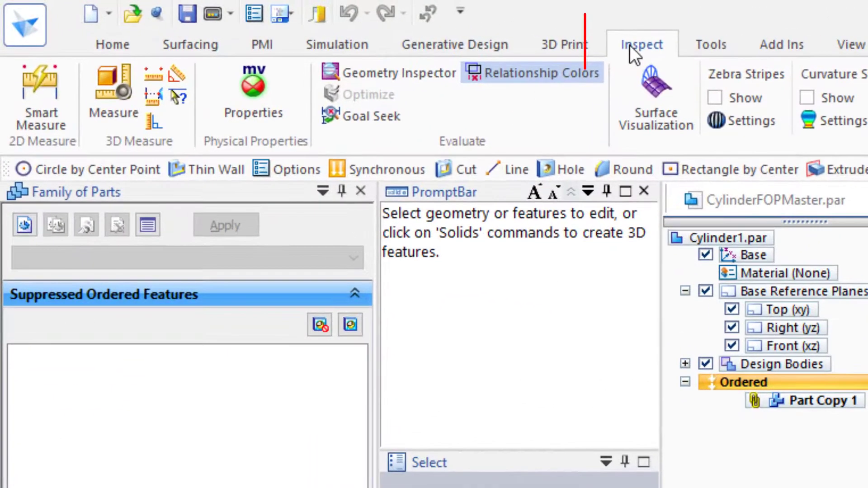
{"action": "left_click", "coordinate": [129, 90]}
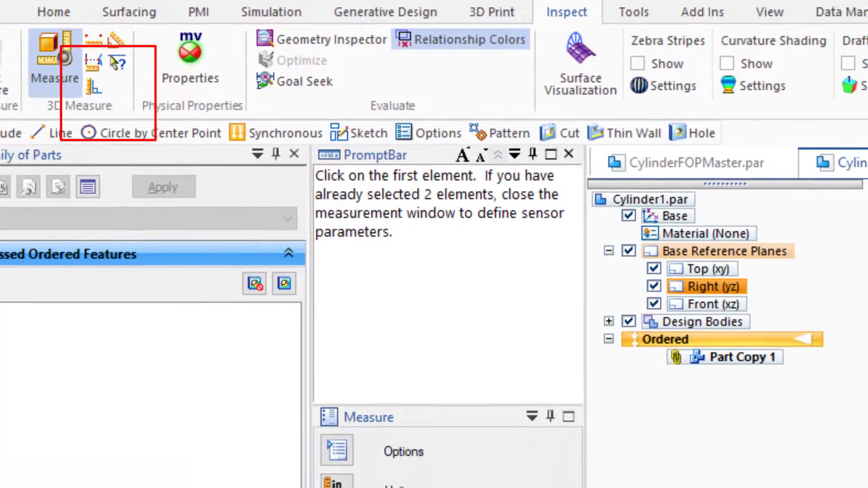
{"action": "left_click", "coordinate": [484, 389]}
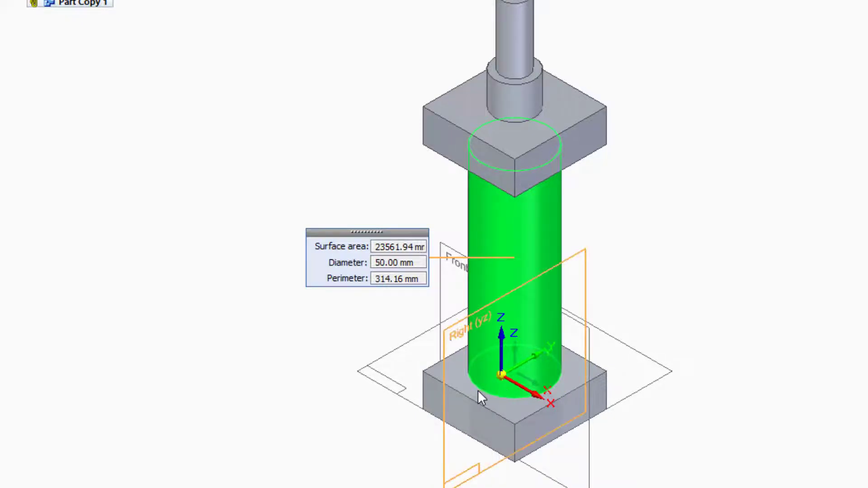
{"action": "key", "text": "Escape"}
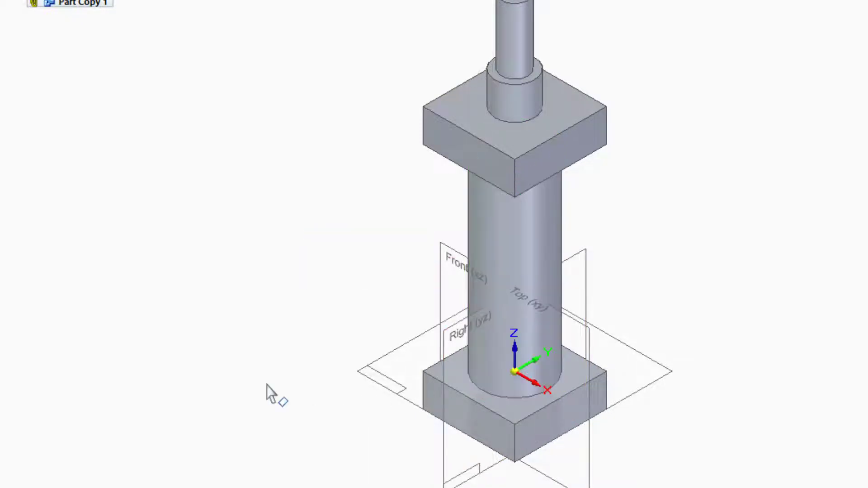
Step: In the Cylinder2 part, round the edges of the upper block's top face with a 5.08 mm radius
{"action": "key", "text": "ctrl+Tab"}
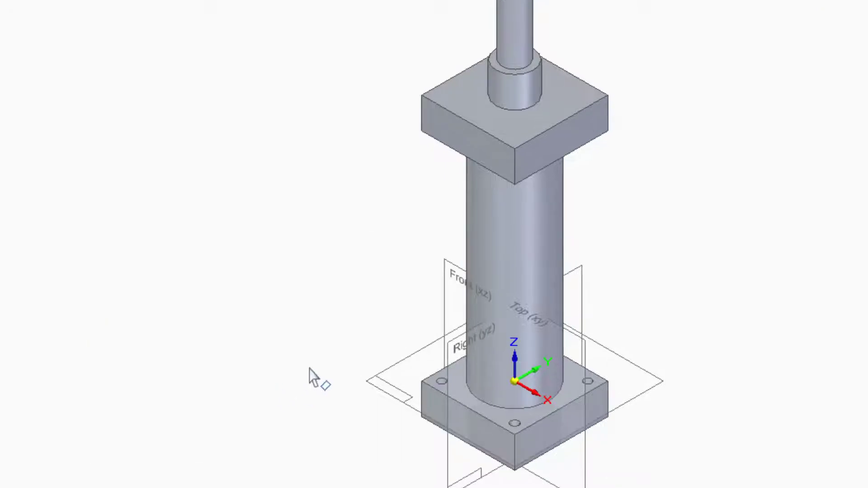
{"action": "left_click", "coordinate": [529, 250]}
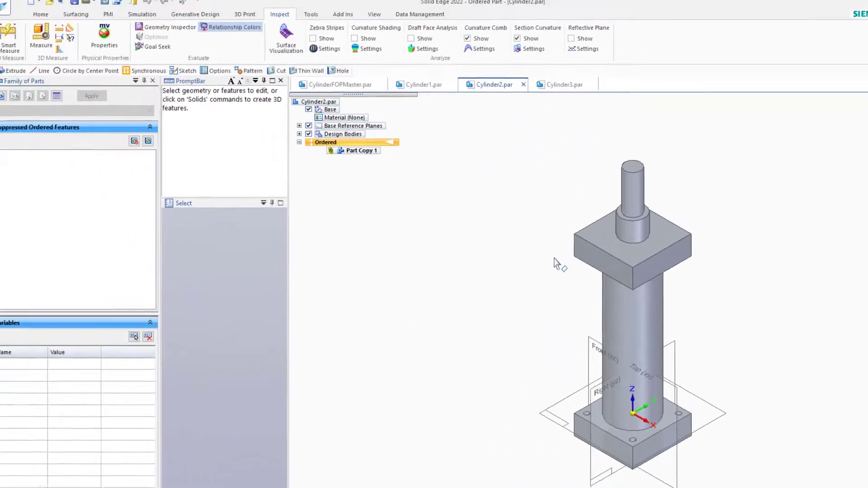
{"action": "left_click", "coordinate": [363, 46]}
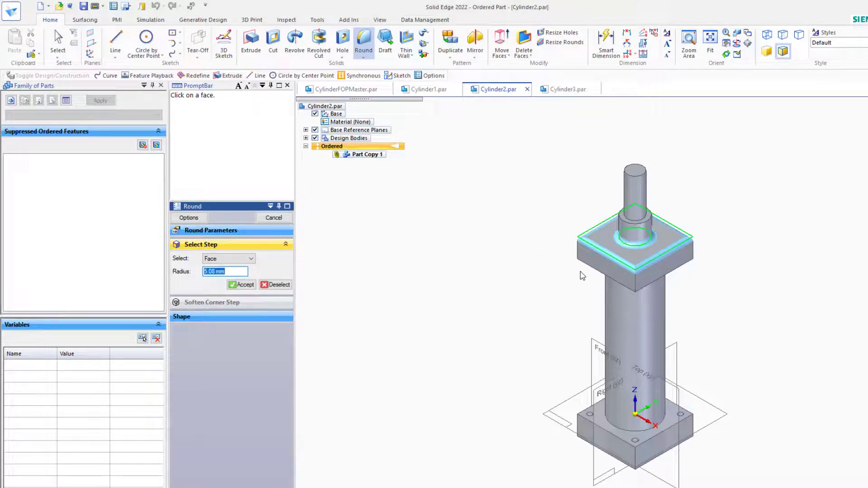
{"action": "right_click", "coordinate": [519, 277]}
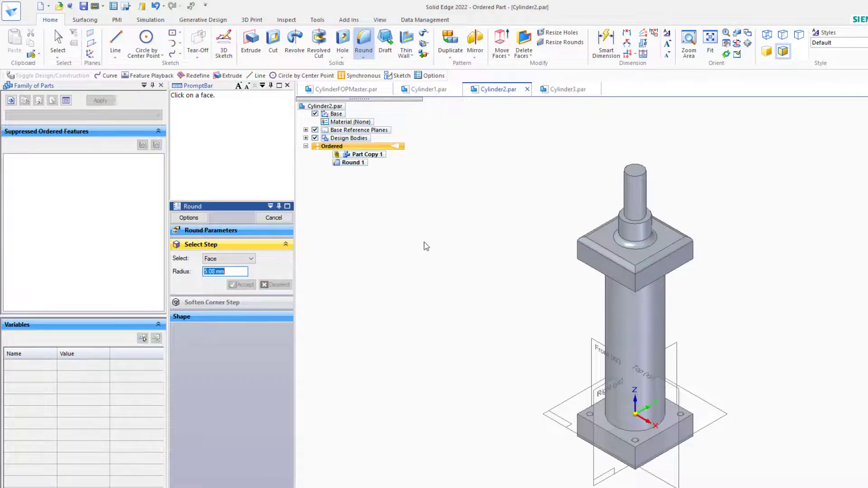
Step: Switch to the CylinderFOPMaster part and round the edges of the shaft-side block's outer face with a 5.08 mm radius
{"action": "key", "text": "ctrl+Tab"}
{"action": "key", "text": "ctrl+Tab"}
{"action": "key", "text": "ctrl+Tab"}
{"action": "key", "text": "ctrl+Tab"}
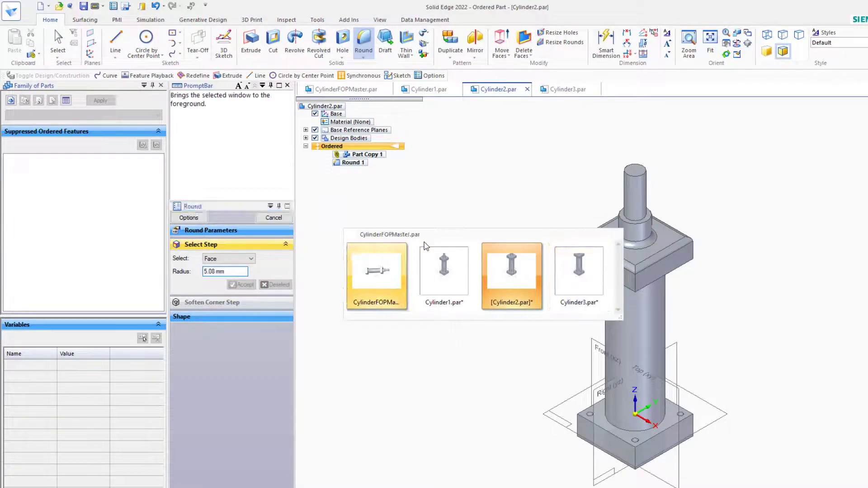
{"action": "left_click", "coordinate": [363, 43]}
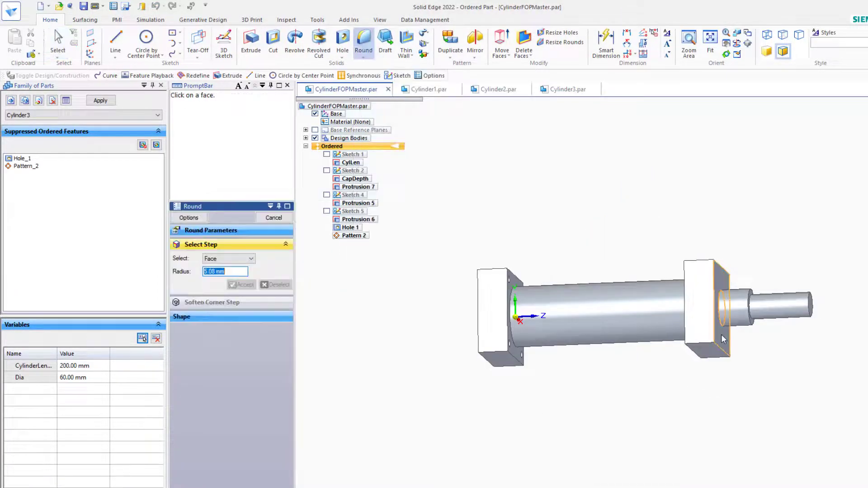
{"action": "left_click", "coordinate": [722, 339]}
{"action": "right_click", "coordinate": [723, 340]}
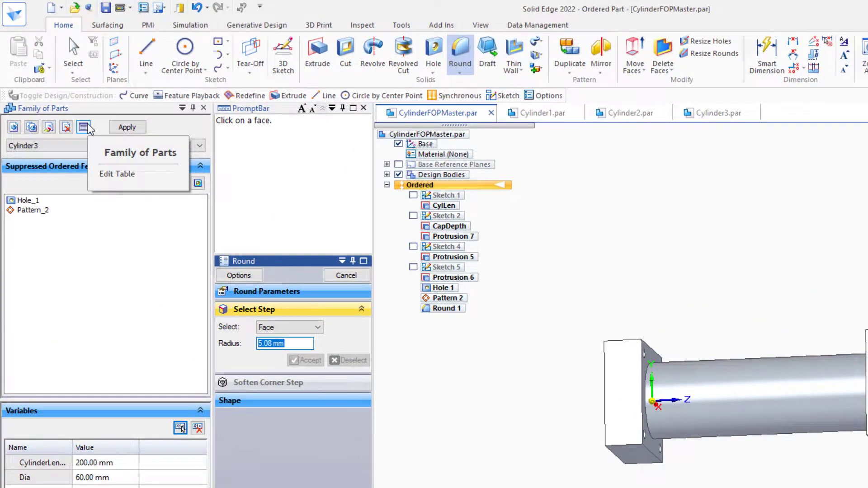
Step: Open the Family of Parts table for editing and set Round 1 to Suppress for the Cylinder2 member
{"action": "left_click", "coordinate": [84, 128]}
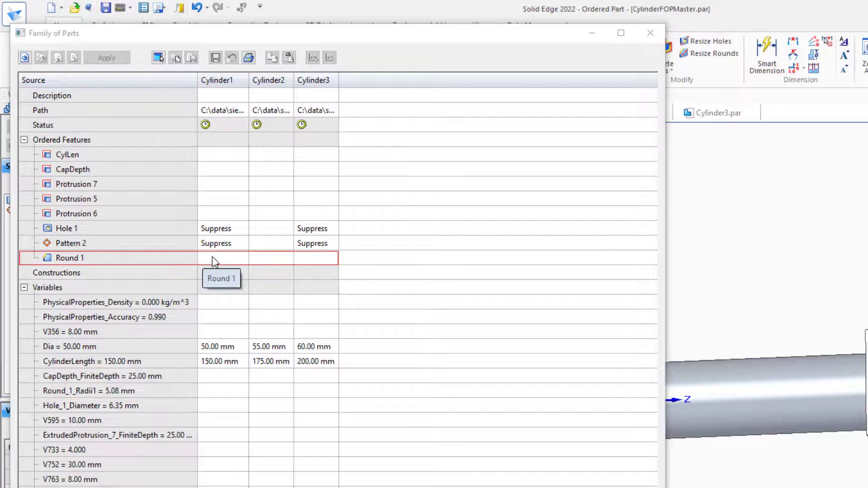
{"action": "left_click", "coordinate": [267, 257]}
{"action": "left_click", "coordinate": [288, 258]}
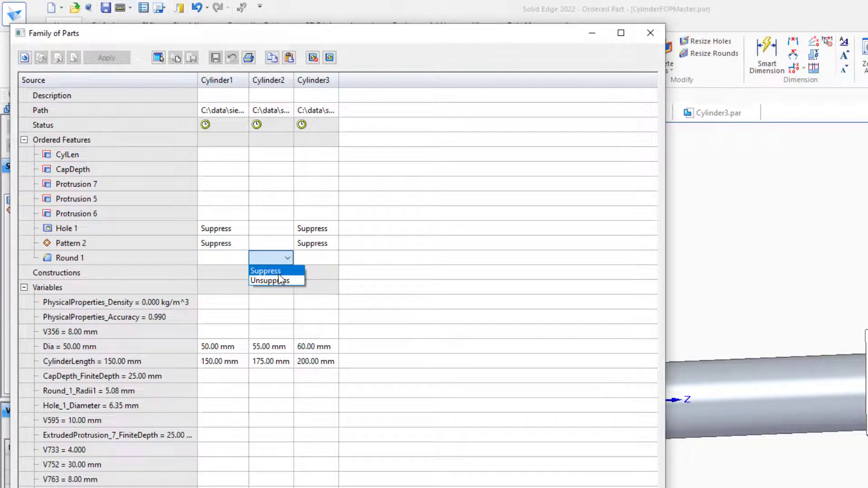
{"action": "left_click", "coordinate": [271, 270]}
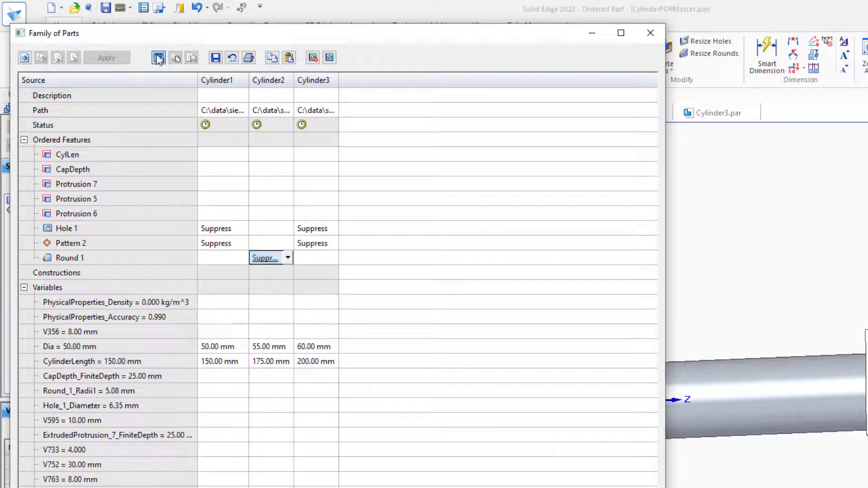
Step: Select all members in the Family of Parts table and populate them, saving the master file to proceed
{"action": "left_click", "coordinate": [159, 59]}
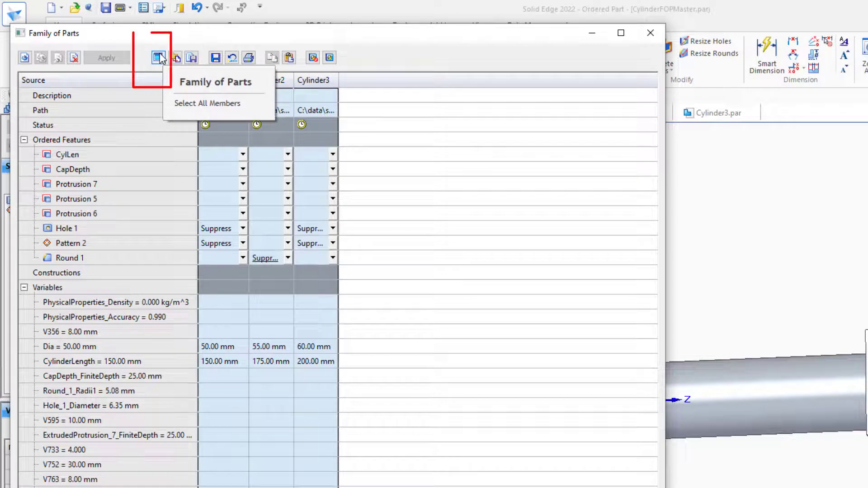
{"action": "left_click", "coordinate": [195, 62]}
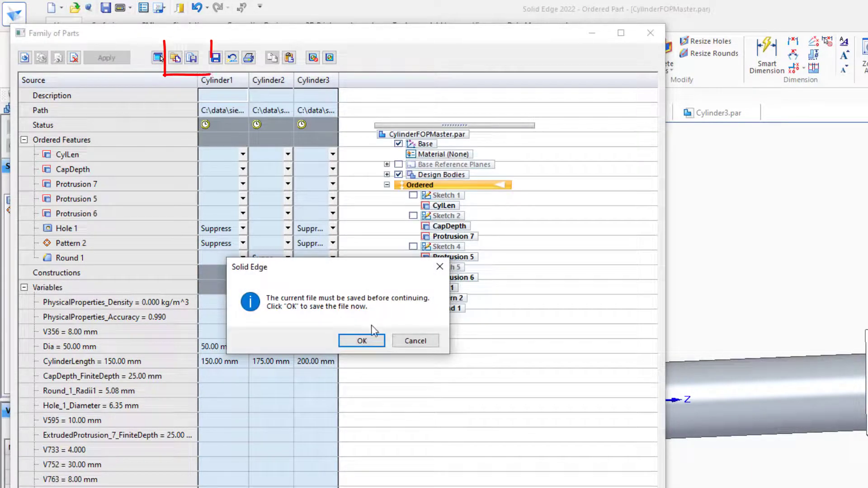
{"action": "left_click", "coordinate": [354, 344]}
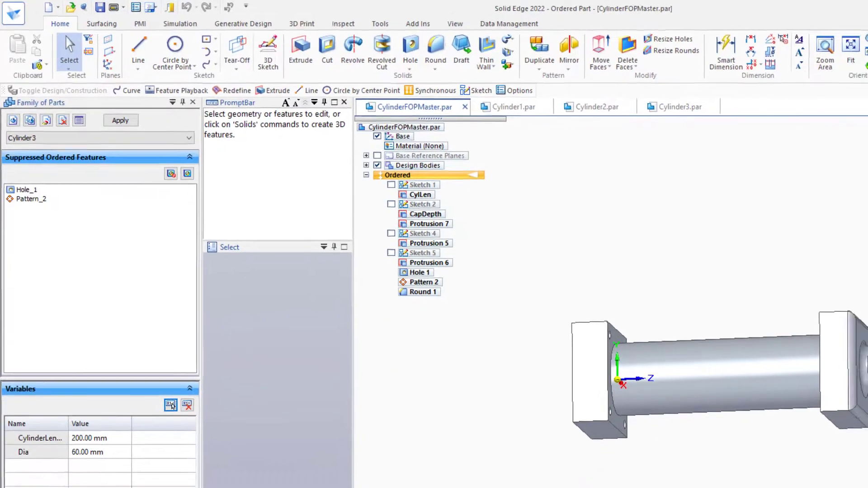
Step: View the updated Cylinder1 part, switch to Cylinder2 and delete its local Round 1 feature
{"action": "key", "text": "ctrl+Tab"}
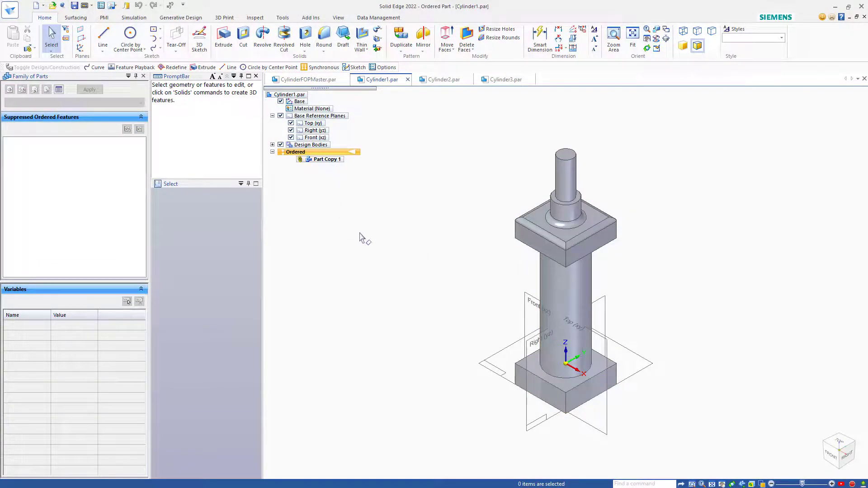
{"action": "key", "text": "ctrl+Tab"}
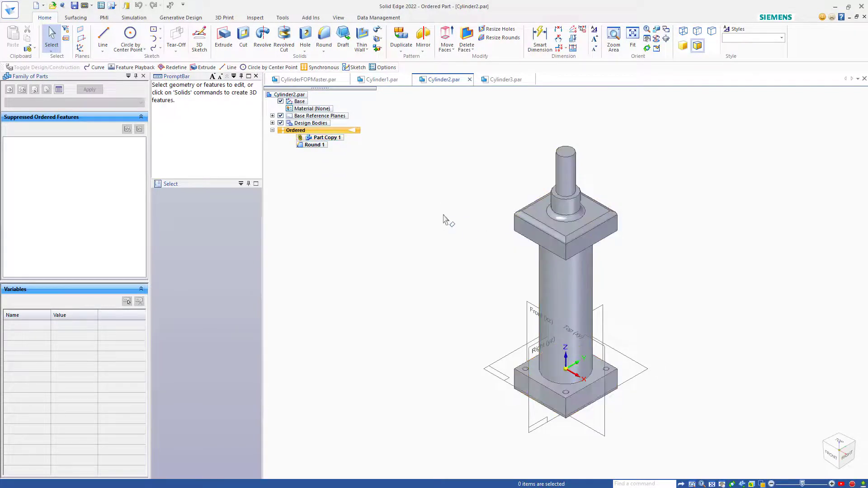
{"action": "left_click", "coordinate": [313, 145]}
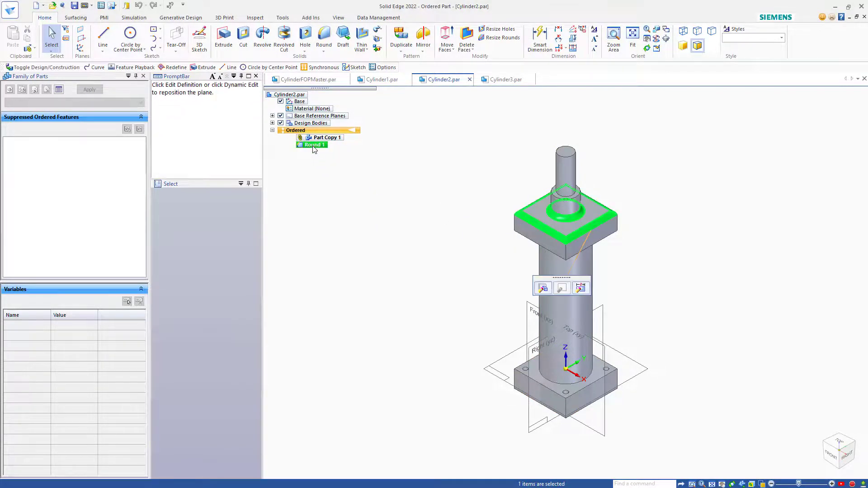
{"action": "key", "text": "Delete"}
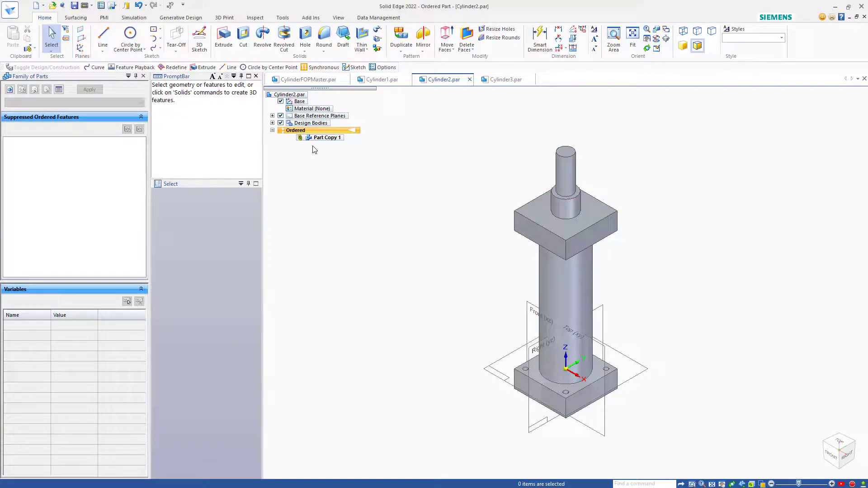
Step: View the Cylinder3 part and switch to File Explorer to examine the part files in the cylinder folder
{"action": "key", "text": "ctrl+Tab"}
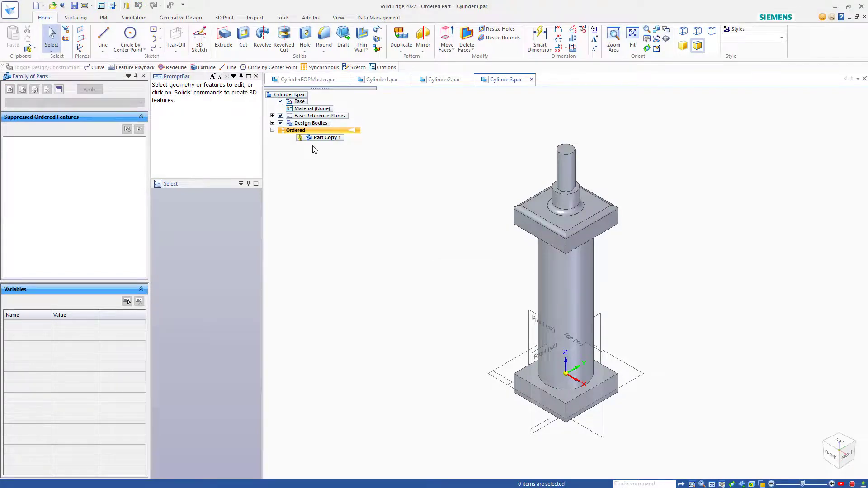
{"action": "key", "text": "alt+Tab"}
{"action": "left_click_drag", "start_coordinate": [535, 80], "coordinate": [545, 116]}
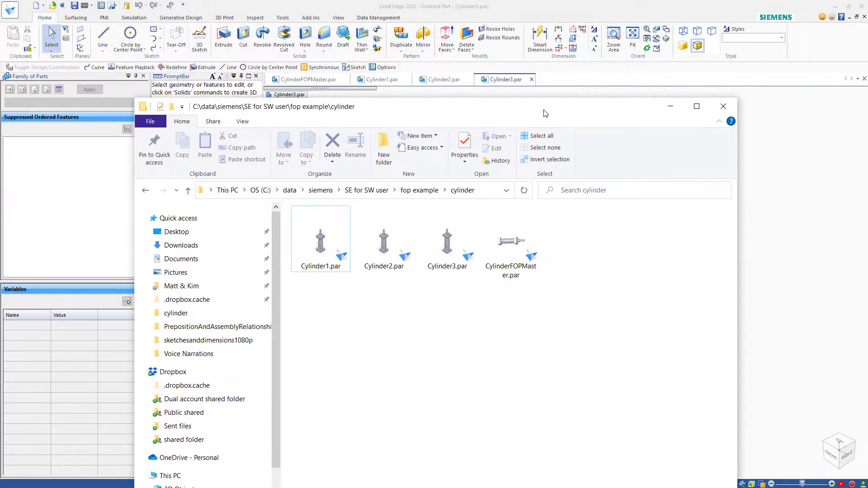